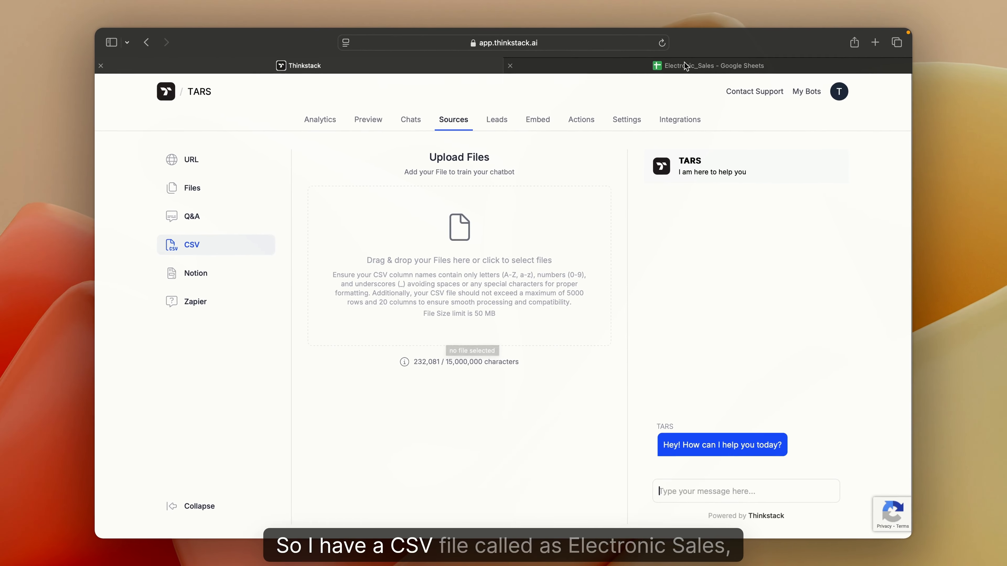
Replace the space in the Custome ID column header with an underscore to make it Custome_ID.
left_click(685, 66)
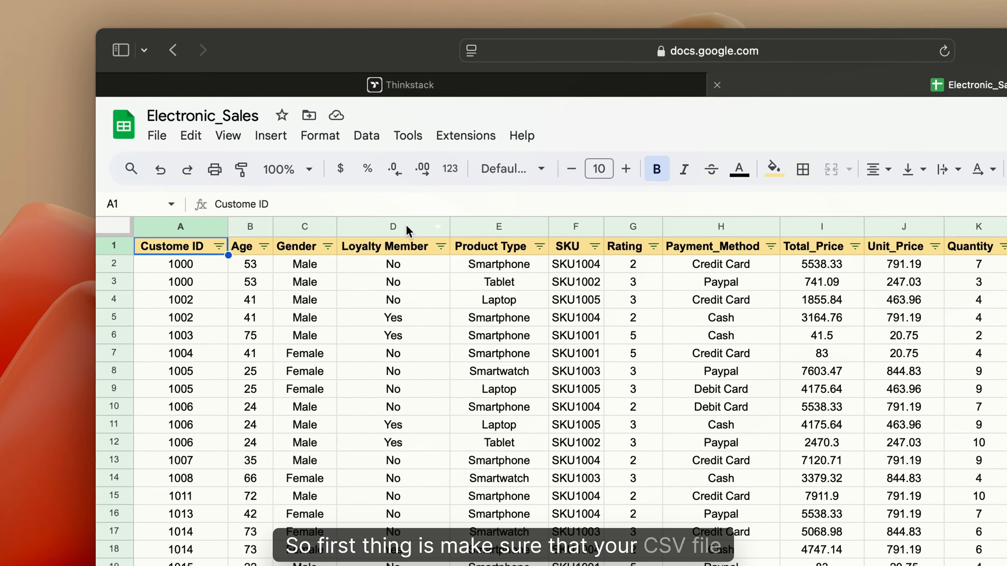
left_click(302, 159)
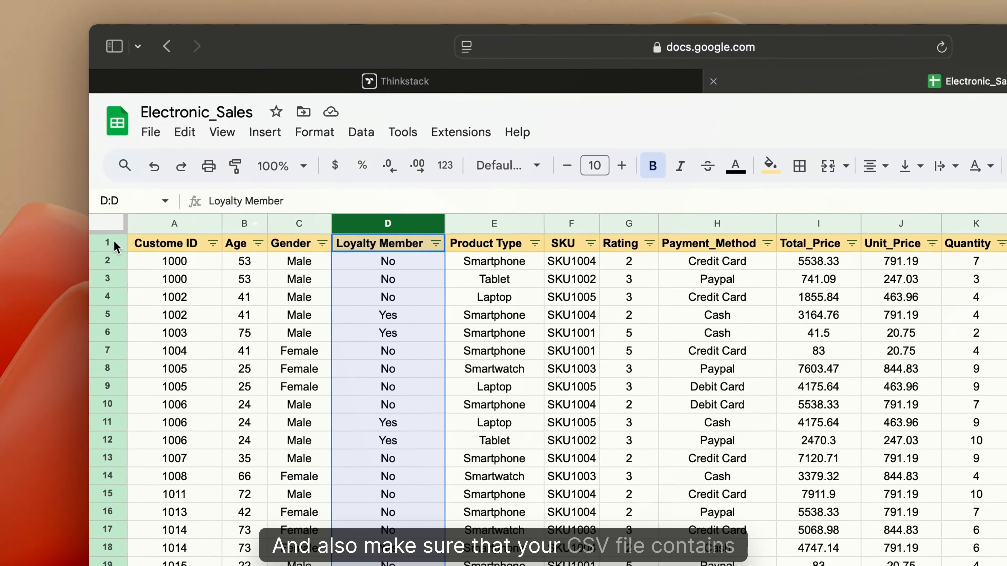
left_click(42, 212)
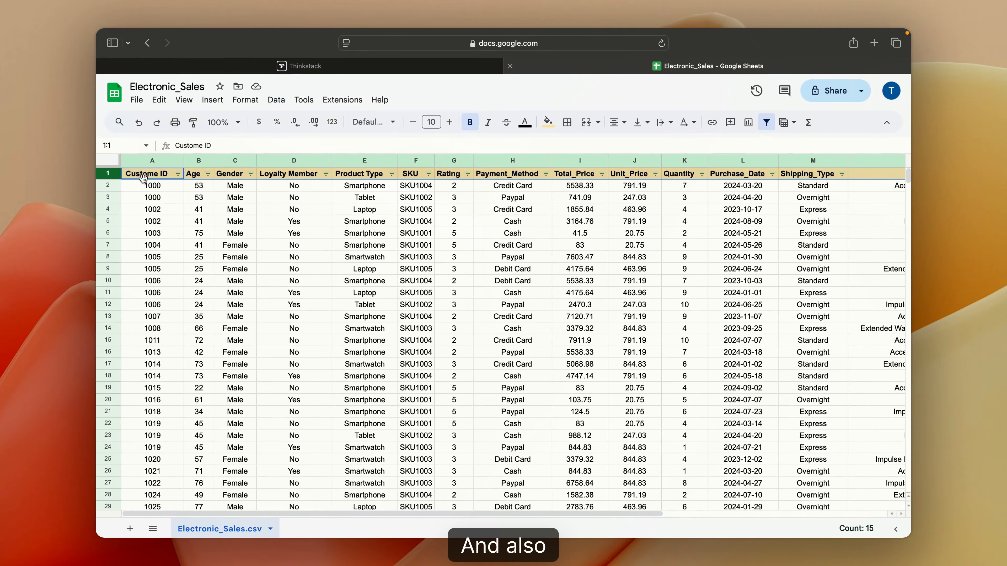
left_click(142, 179)
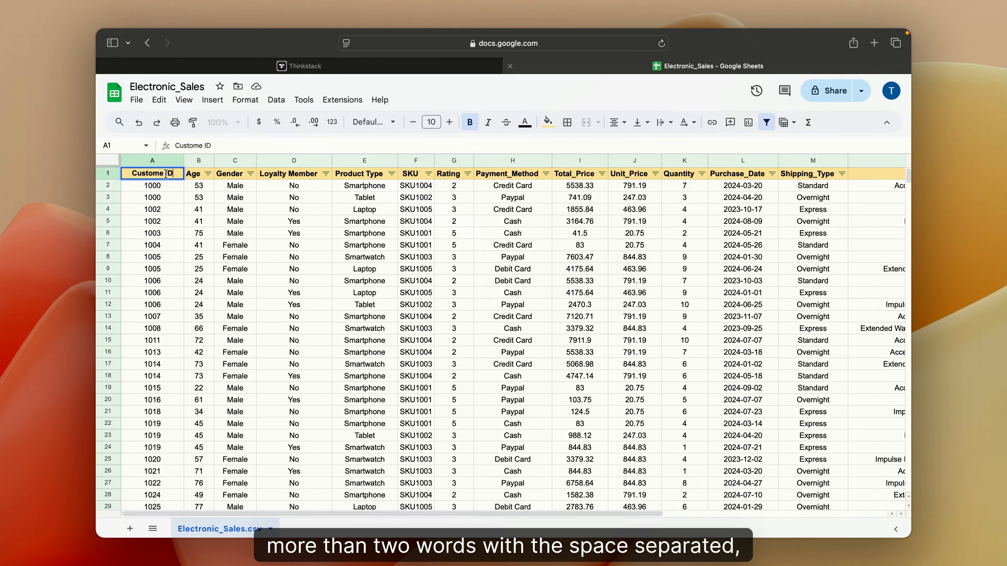
left_click(166, 175)
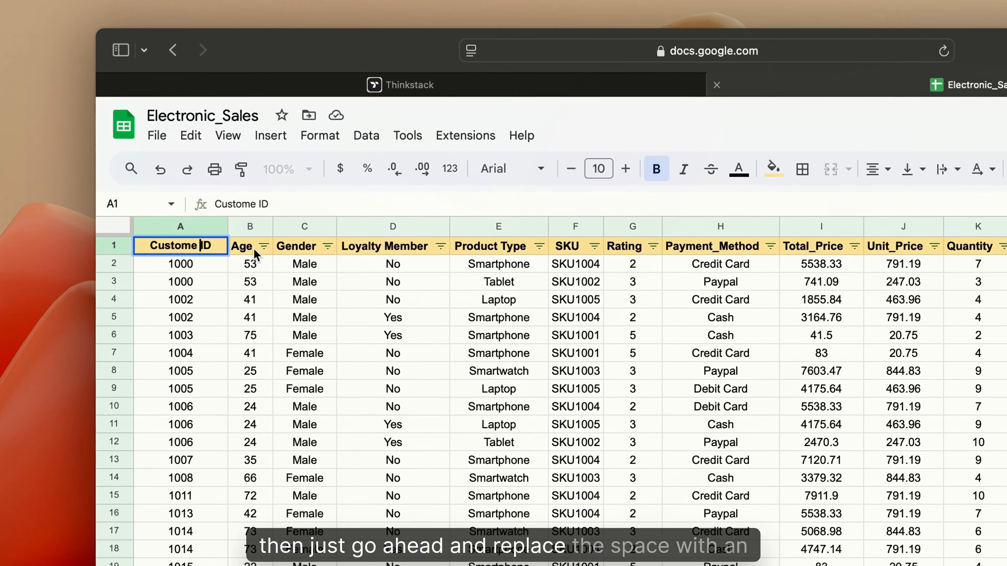
key("BackSpace")
type("_")
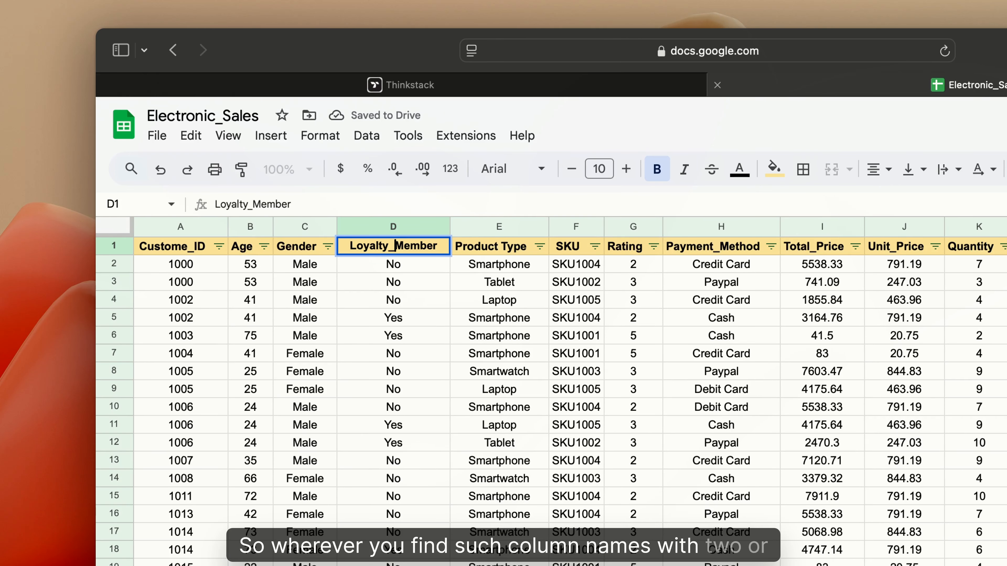
Rename the Product Type column header to Product_Type by replacing its space with an underscore.
left_click(492, 249)
double_click(501, 245)
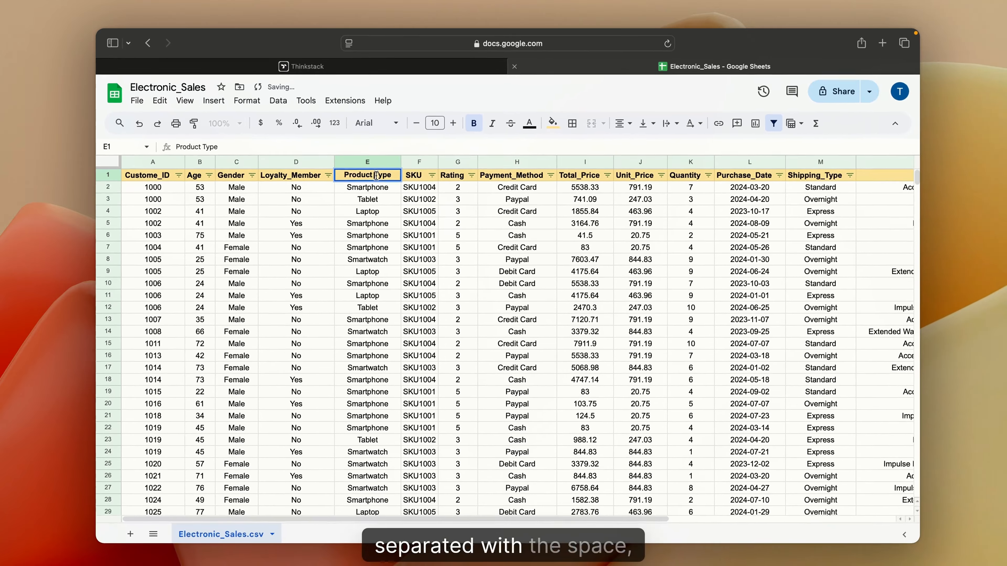
key("BackSpace")
type("_")
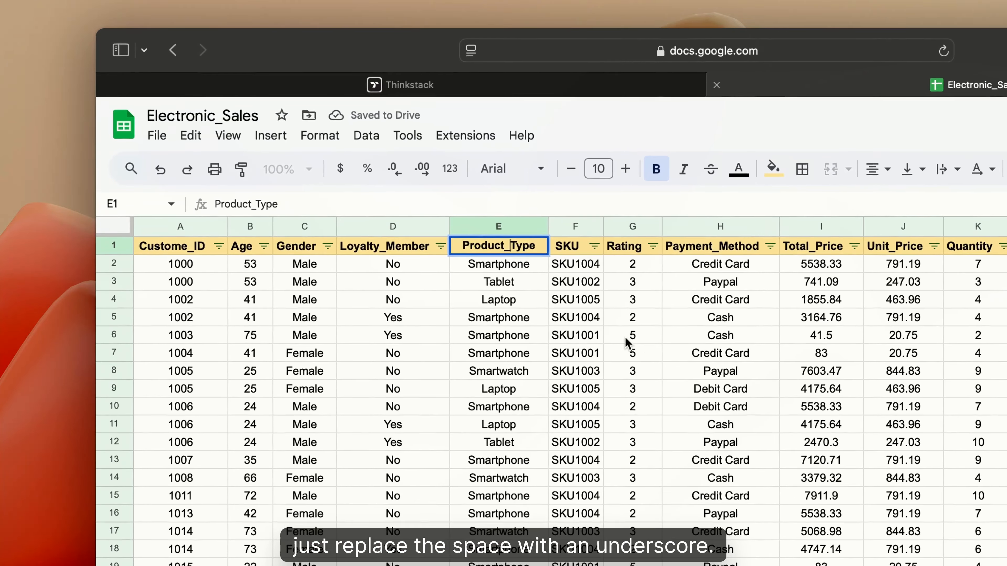
left_click(455, 288)
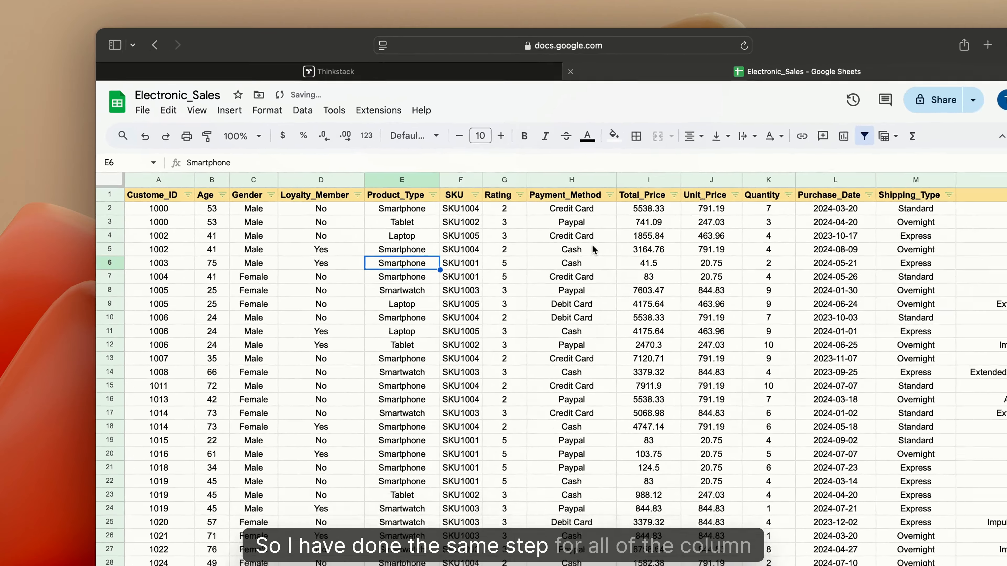
scroll(746, 313, "right", 3)
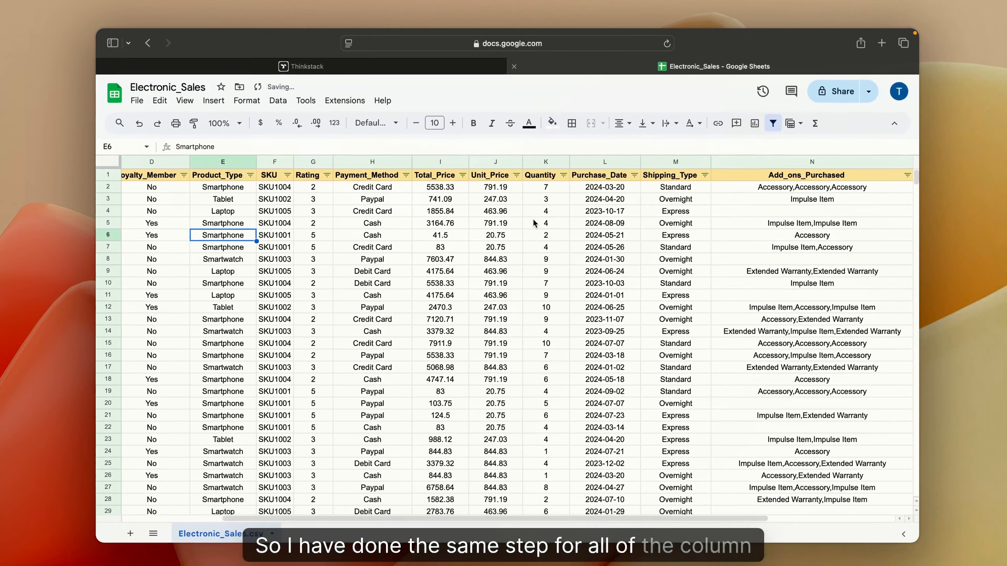
scroll(745, 312, "left", 3)
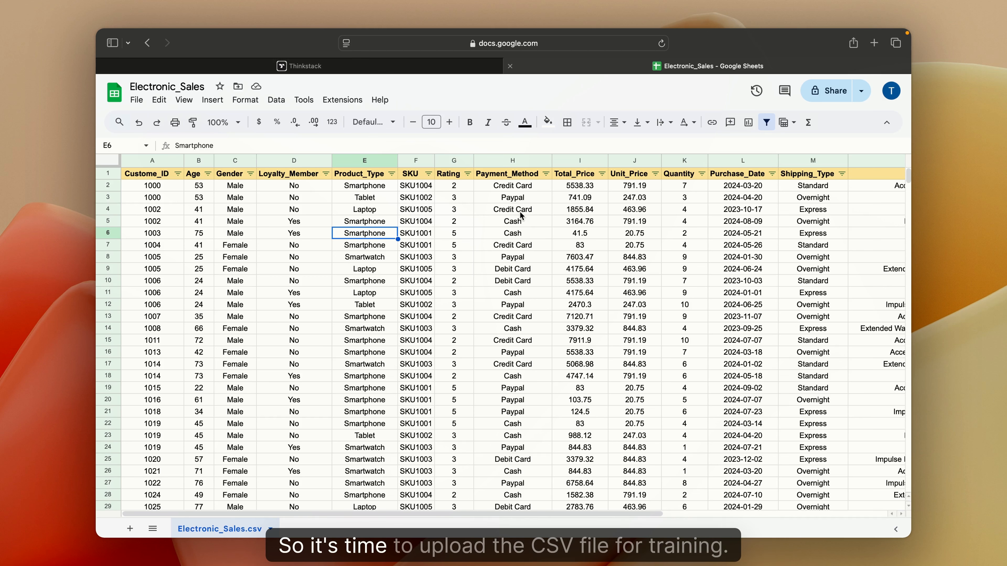
Upload Electronic_Sales.csv from the Data Sources folder as the chatbot's CSV source.
left_click(343, 68)
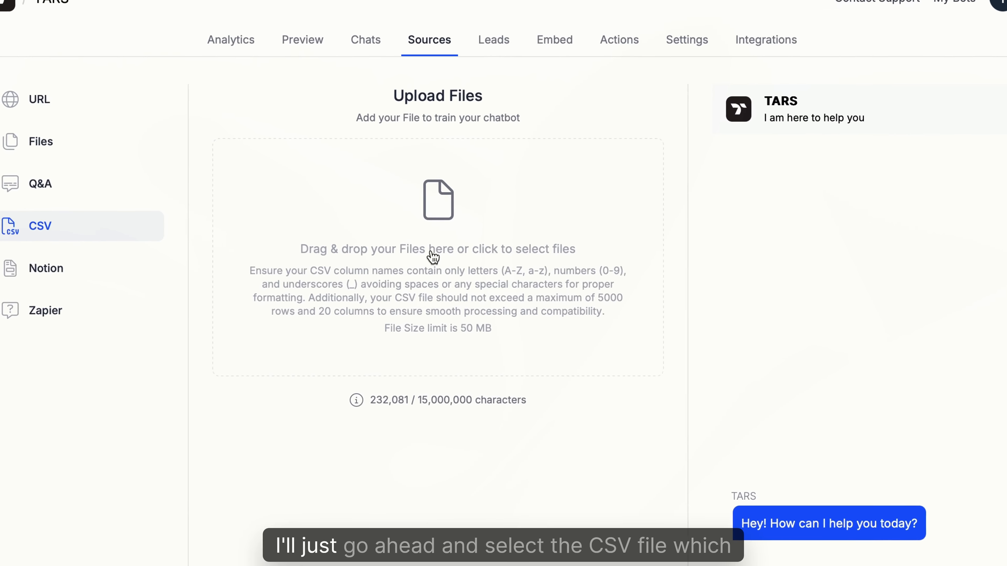
left_click(497, 261)
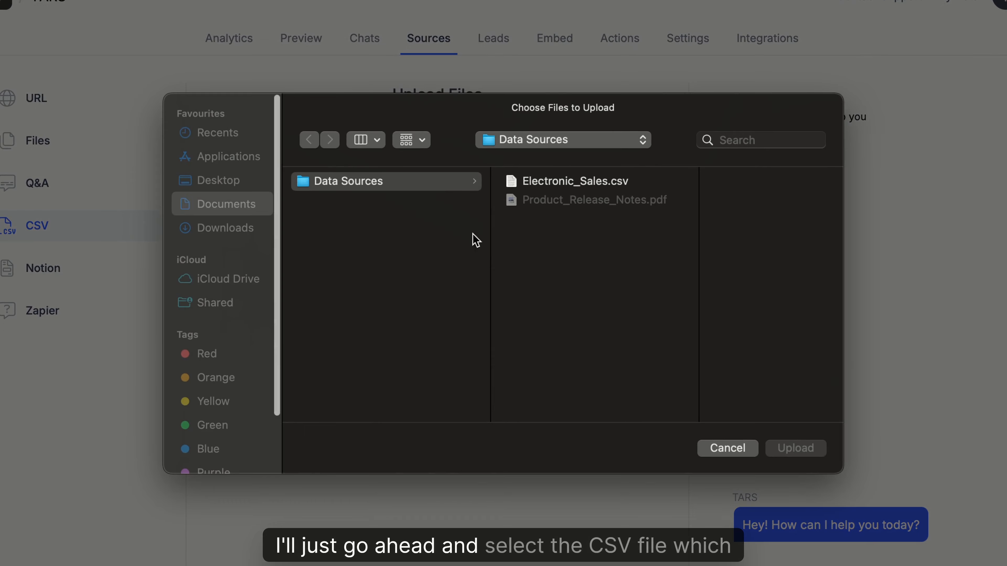
left_click(579, 188)
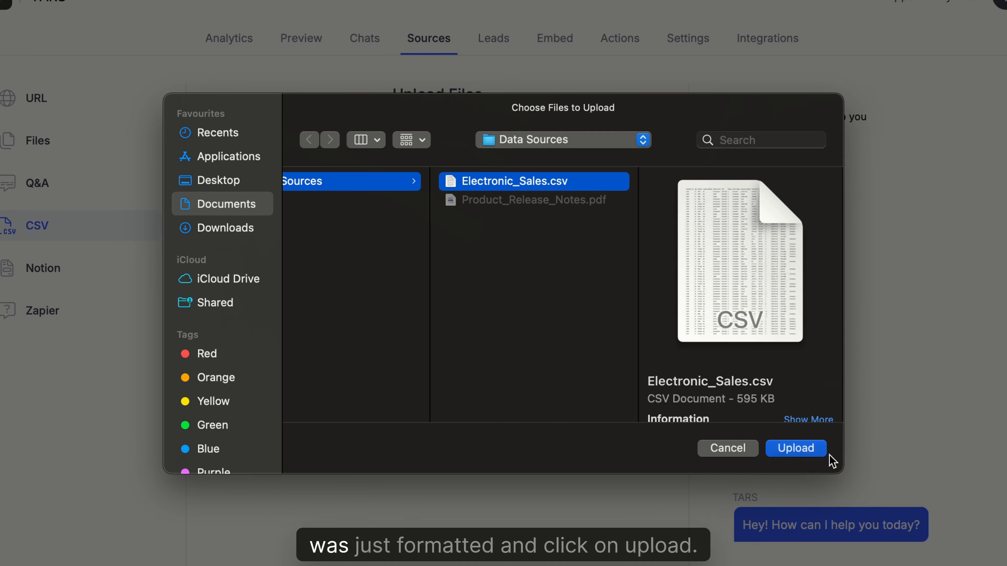
left_click(800, 456)
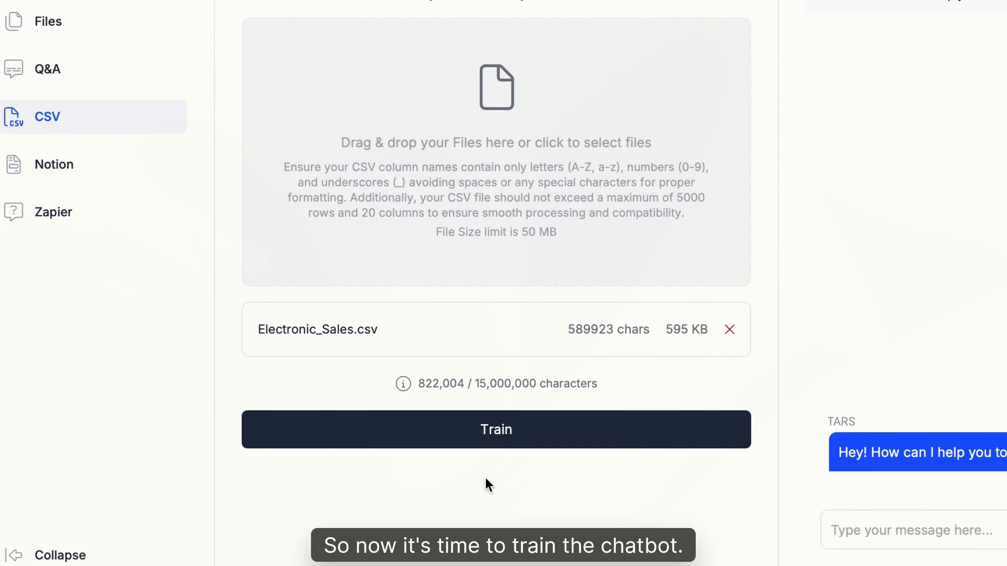
Train the chatbot on the CSV, reviewing the generated file and column descriptions before saving them with Update.
left_click(510, 446)
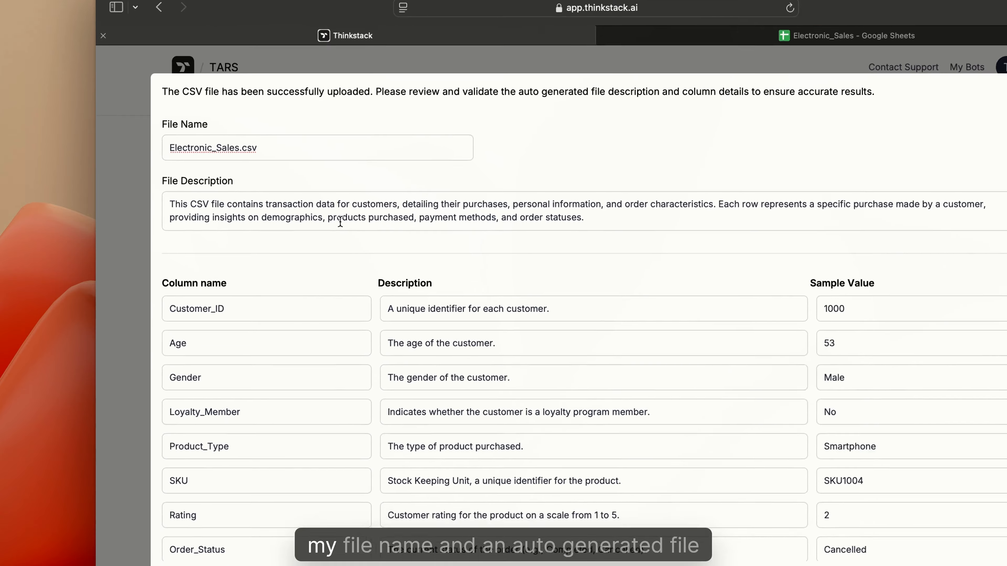
left_click(258, 155)
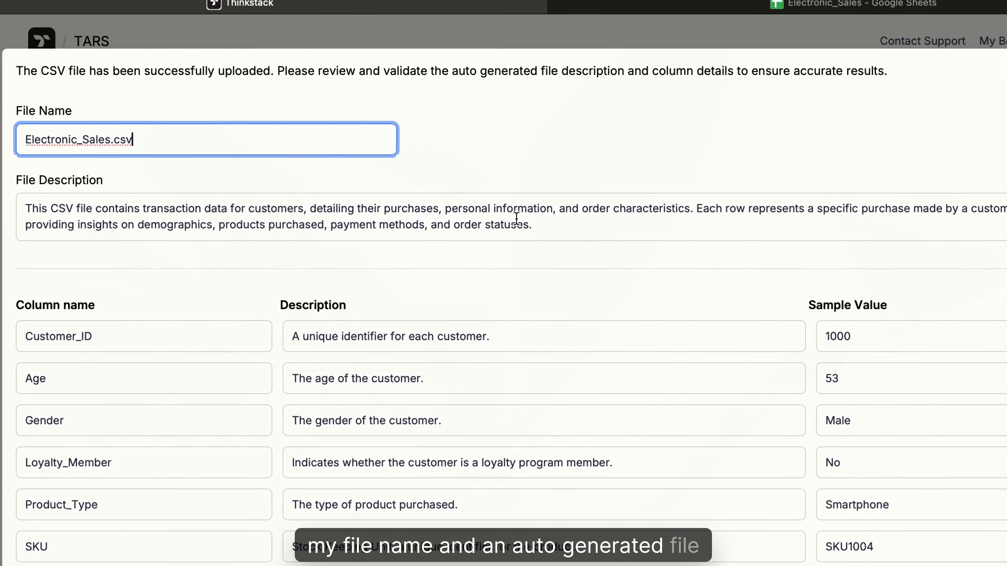
left_click(570, 225)
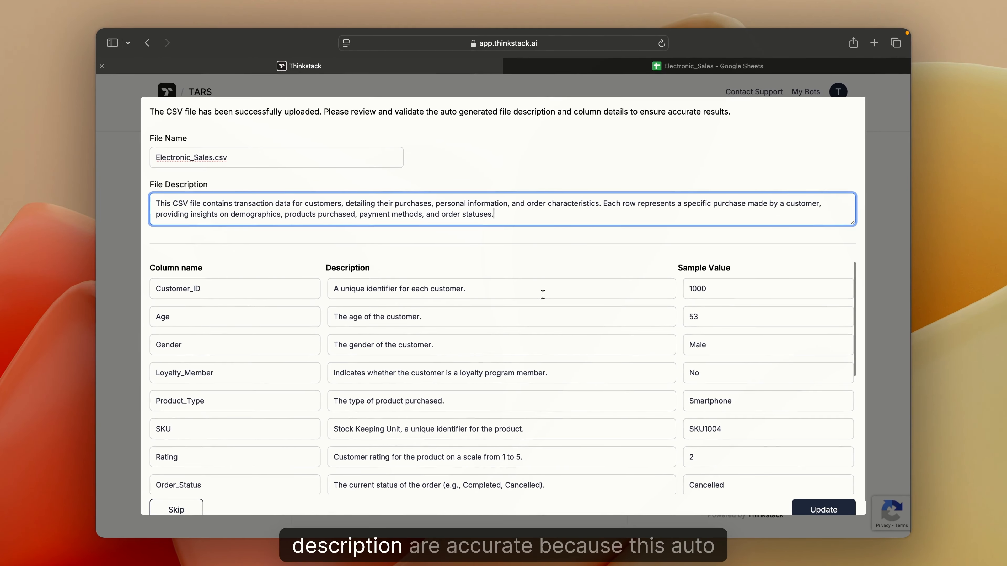
left_click(542, 295)
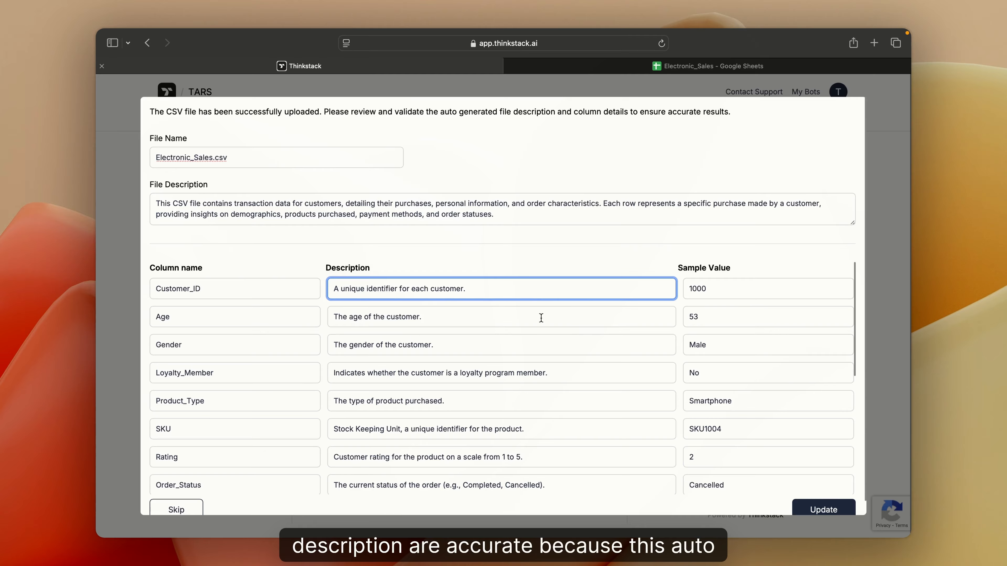
left_click(541, 318)
left_click(529, 344)
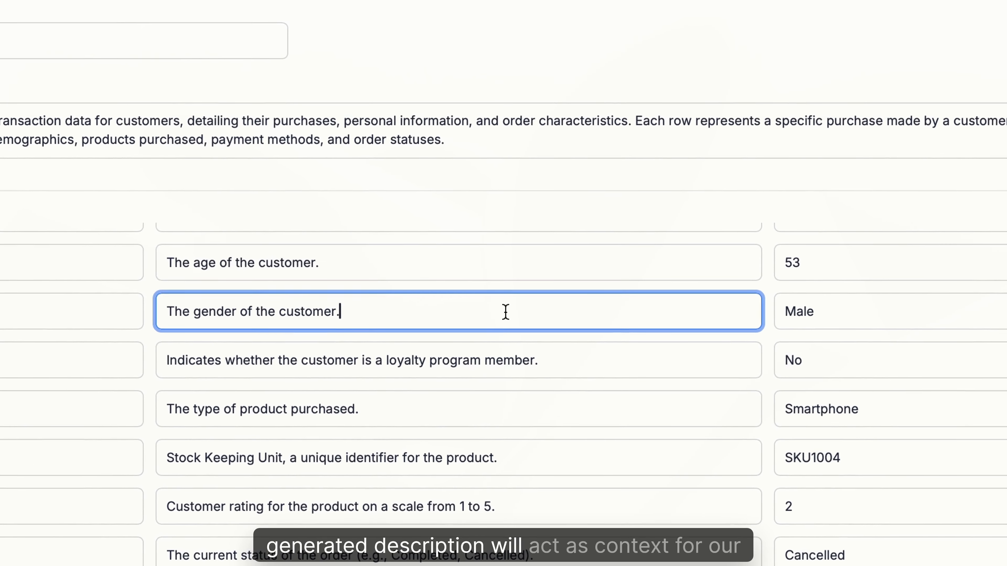
left_click(556, 372)
scroll(553, 372, "down", 1)
left_click(552, 371)
scroll(553, 371, "down", 1)
left_click(545, 389)
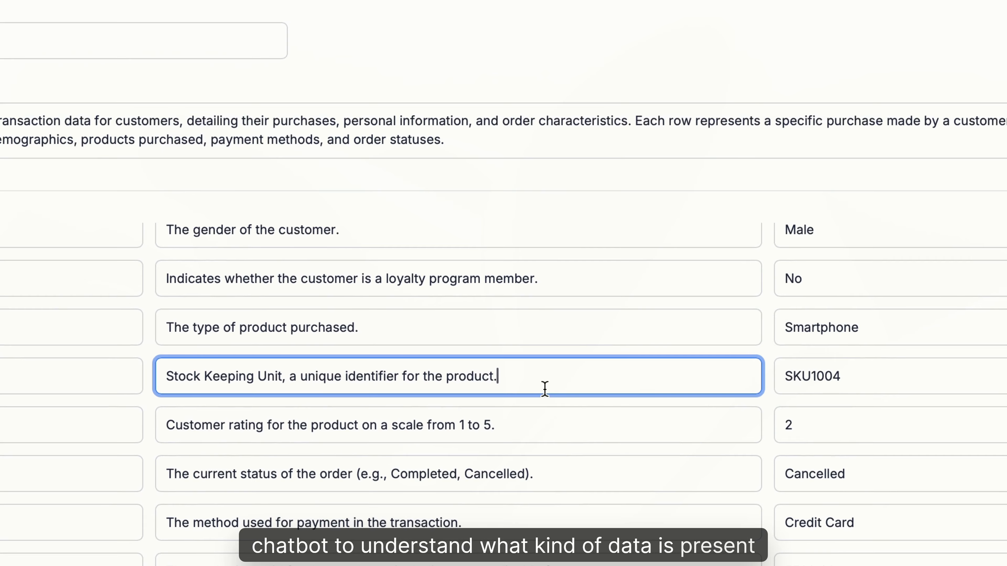
left_click(544, 431)
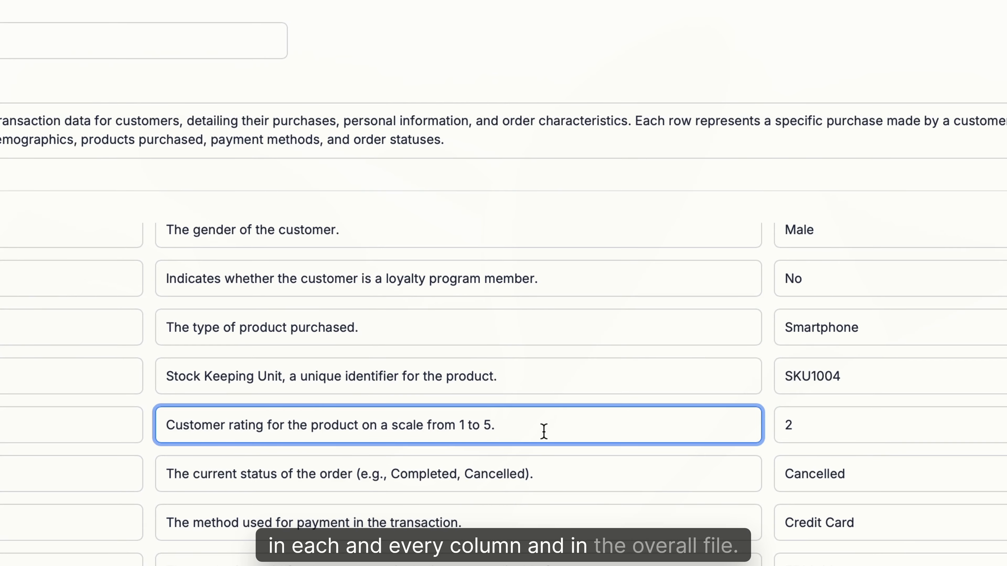
left_click(556, 485)
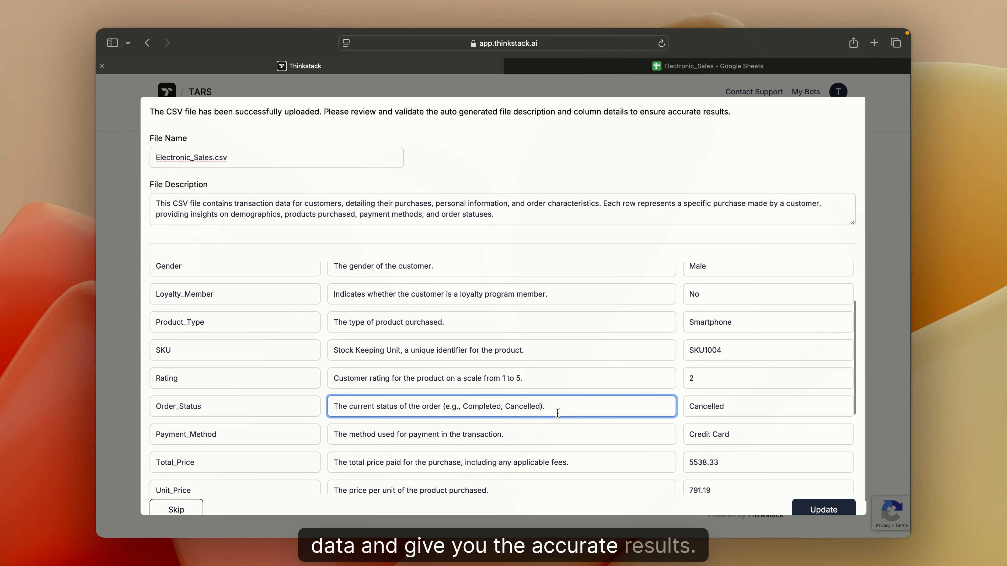
scroll(557, 414, "down", 1)
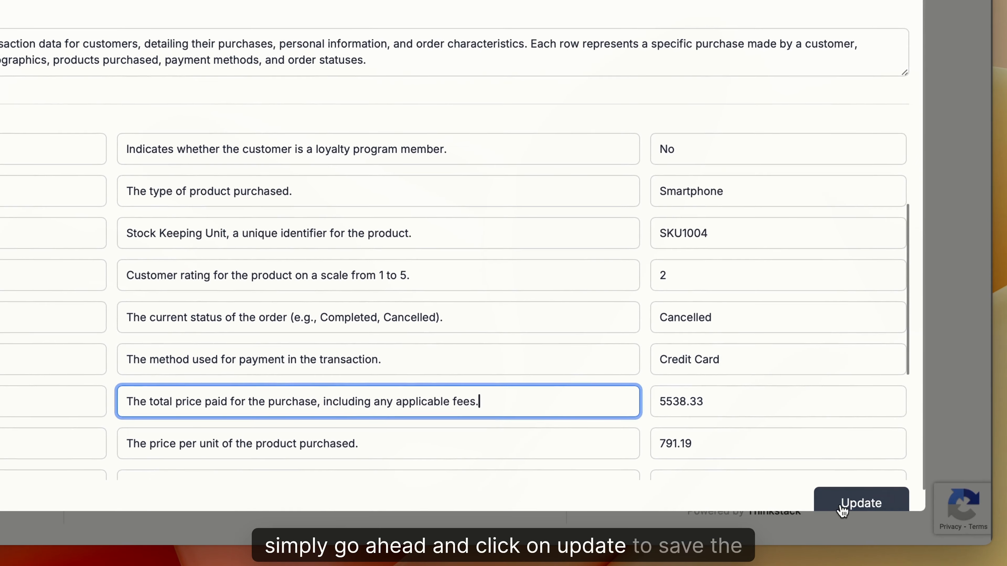
left_click(843, 508)
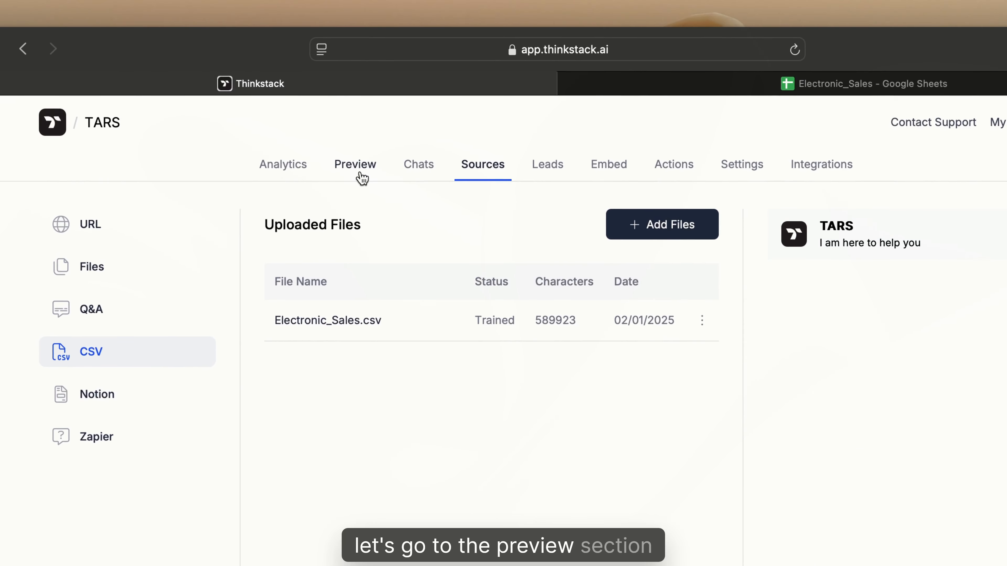
Ask the preview chatbot "What is the total number of smartphones that were sold ?".
left_click(367, 163)
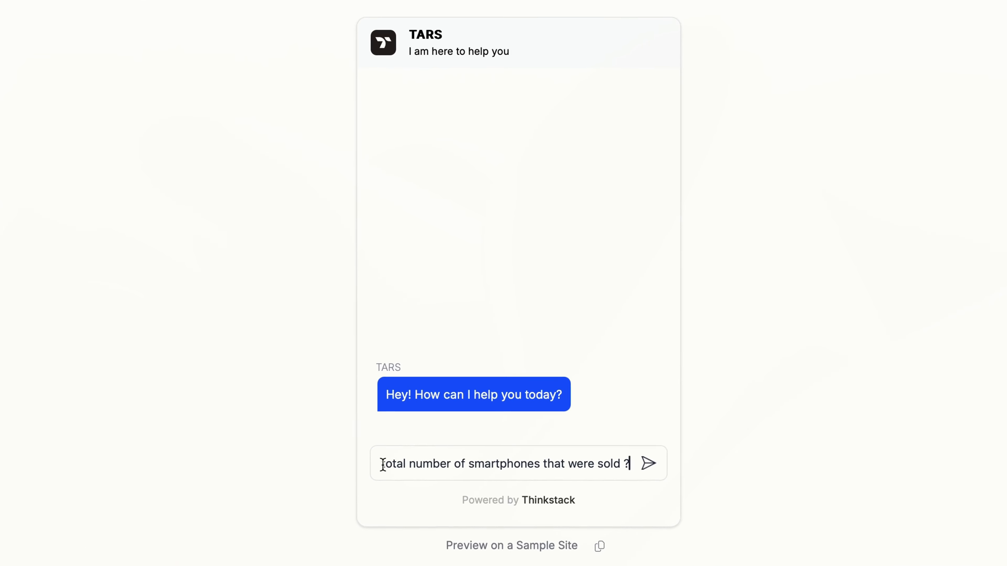
key("Return")
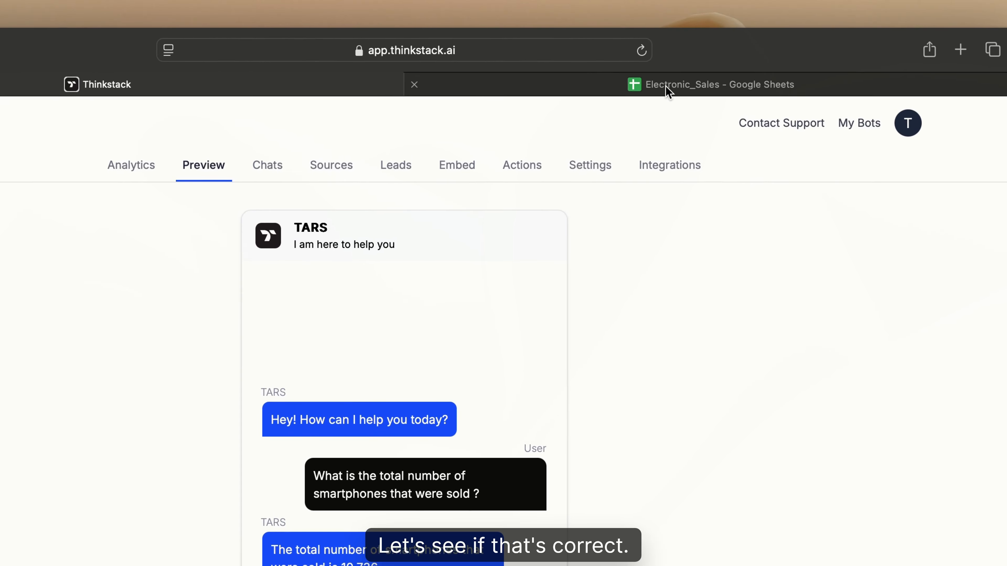
Filter the sheet's Product_Type column to Smartphone only and select the Quantity values to check their total.
left_click(668, 92)
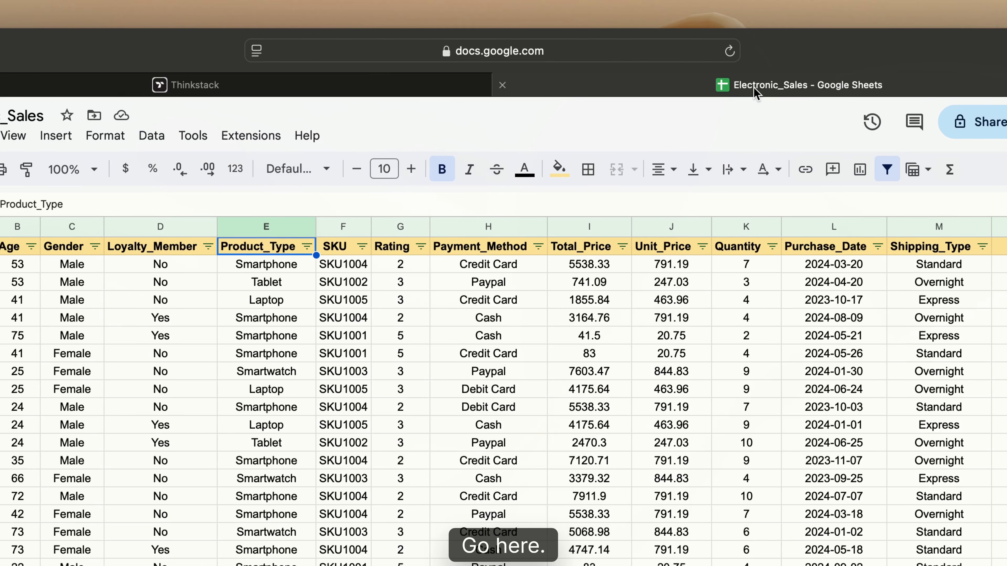
left_click(352, 246)
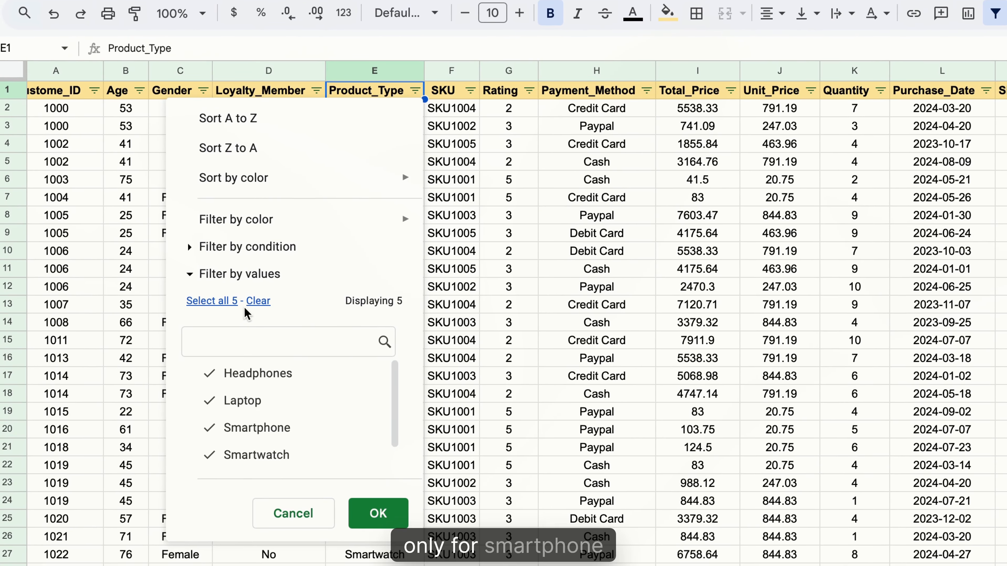
left_click(256, 428)
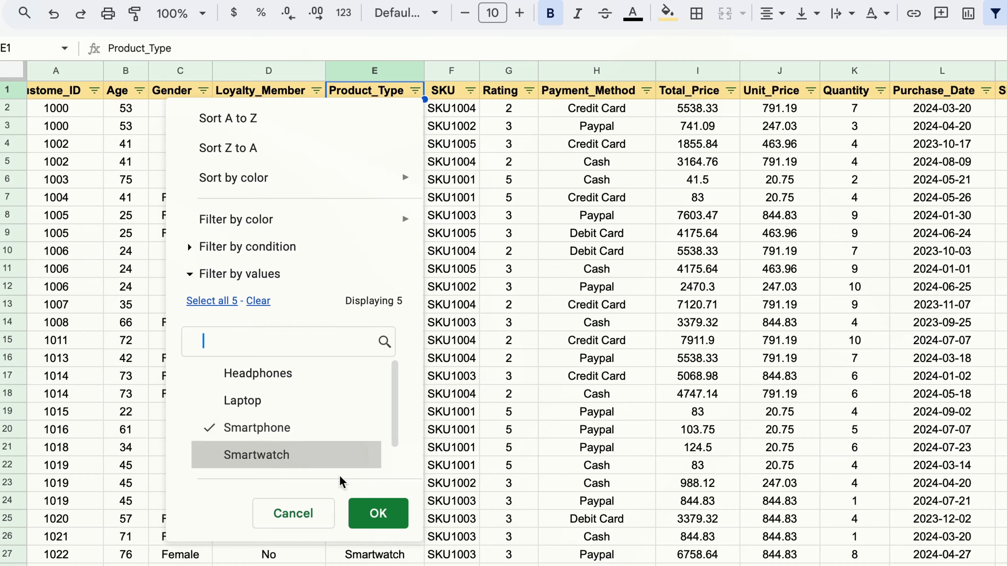
left_click(376, 513)
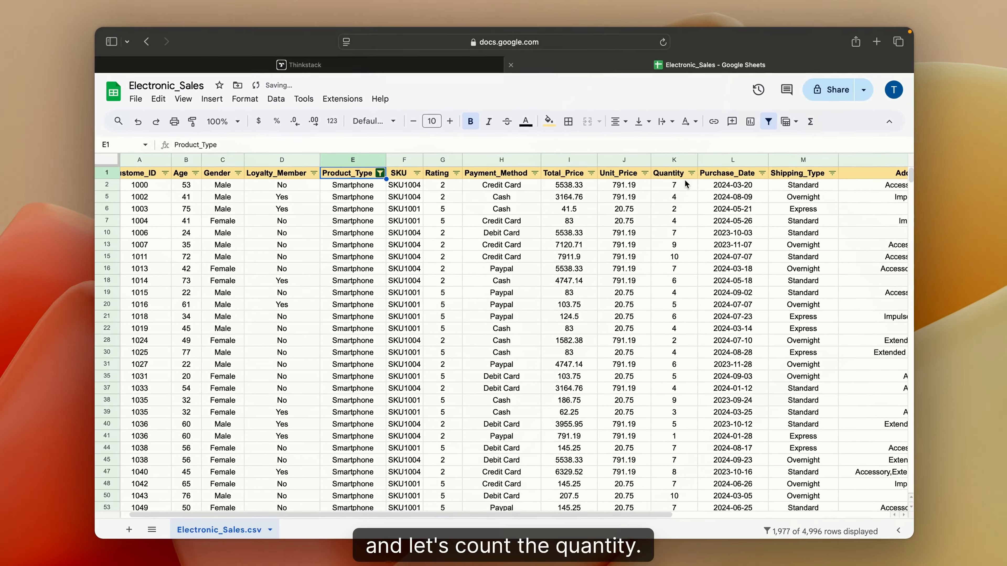
left_click(868, 105)
key("super+shift+Down")
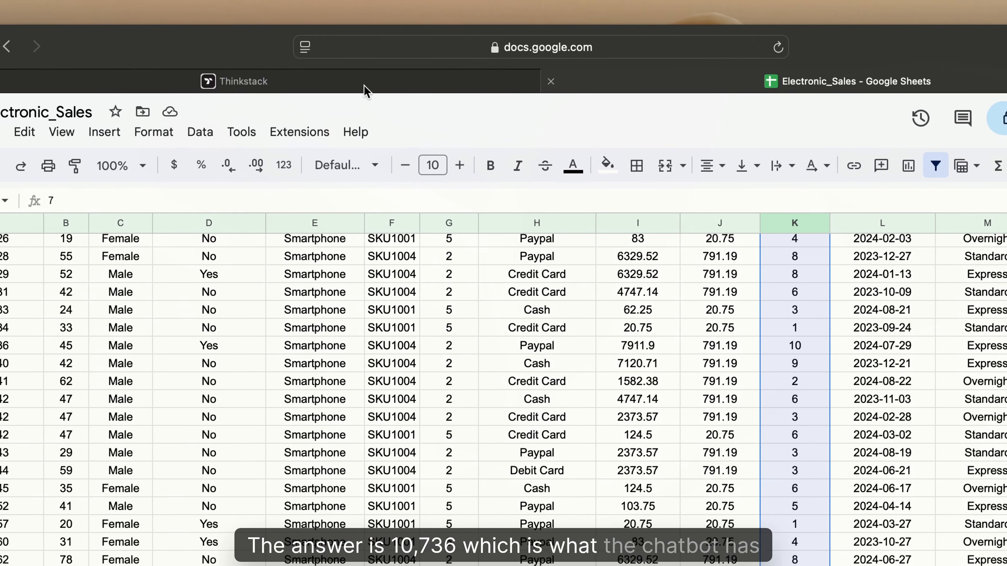
Inspect the Payment_Method column data in the sheet.
left_click(366, 91)
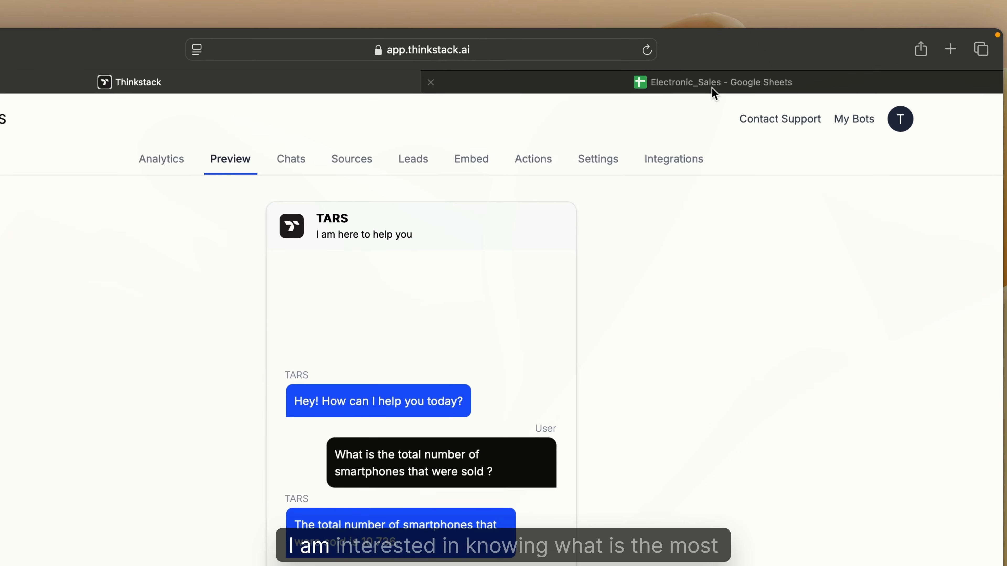
left_click(701, 67)
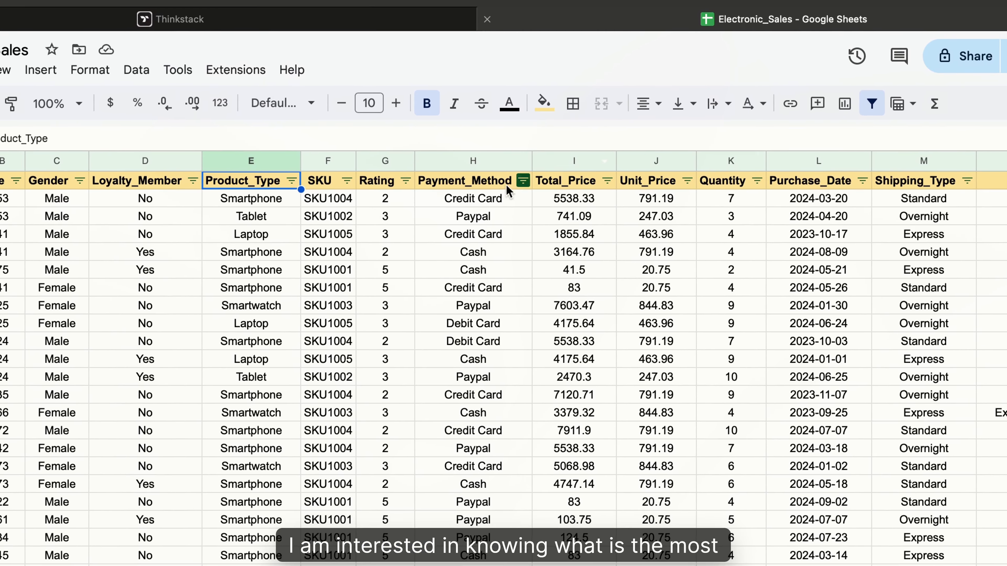
left_click(429, 263)
key("Down")
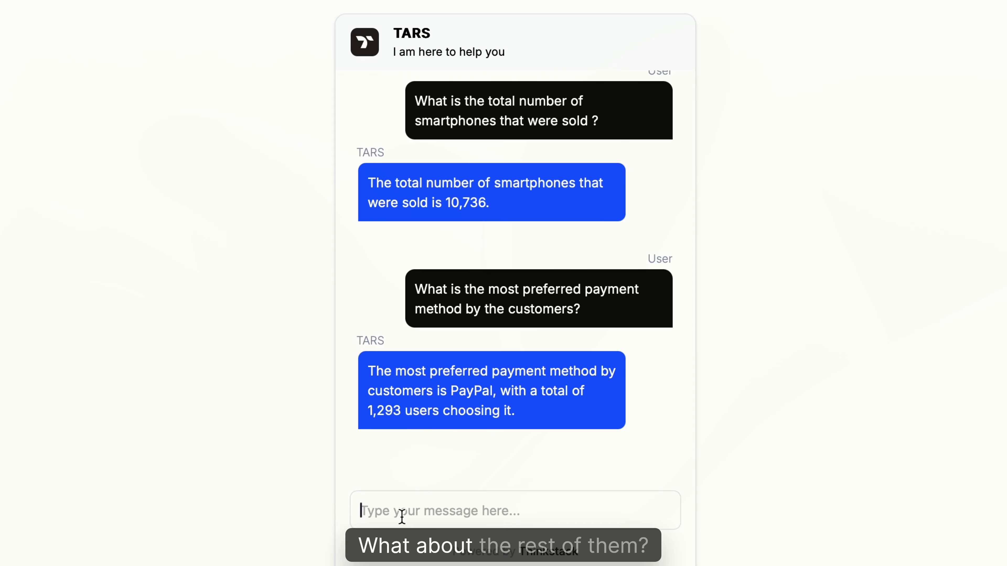
Ask the preview chatbot the follow-up question "What about the rest ?".
type("What about ")
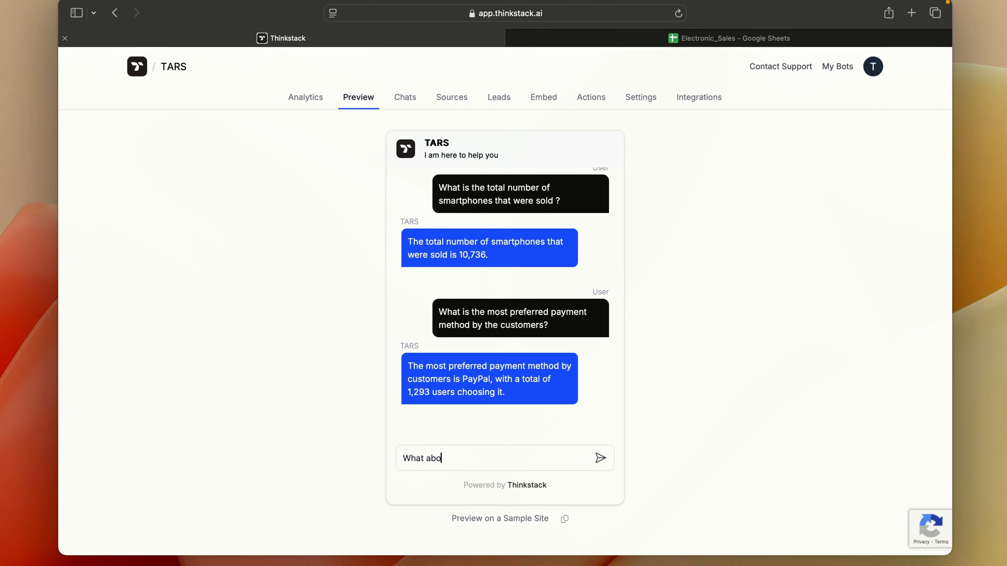
type("the rest ?")
key("Return")
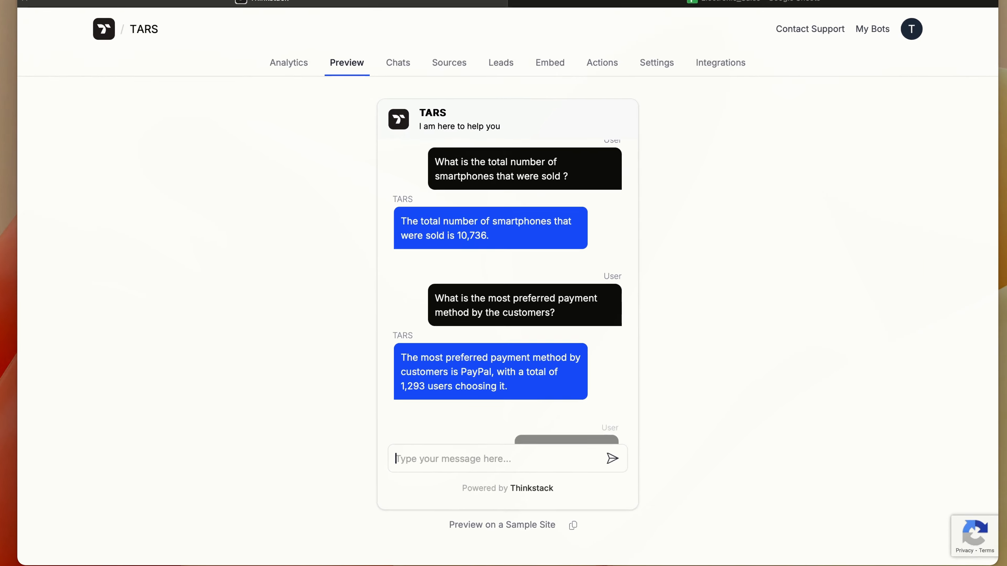